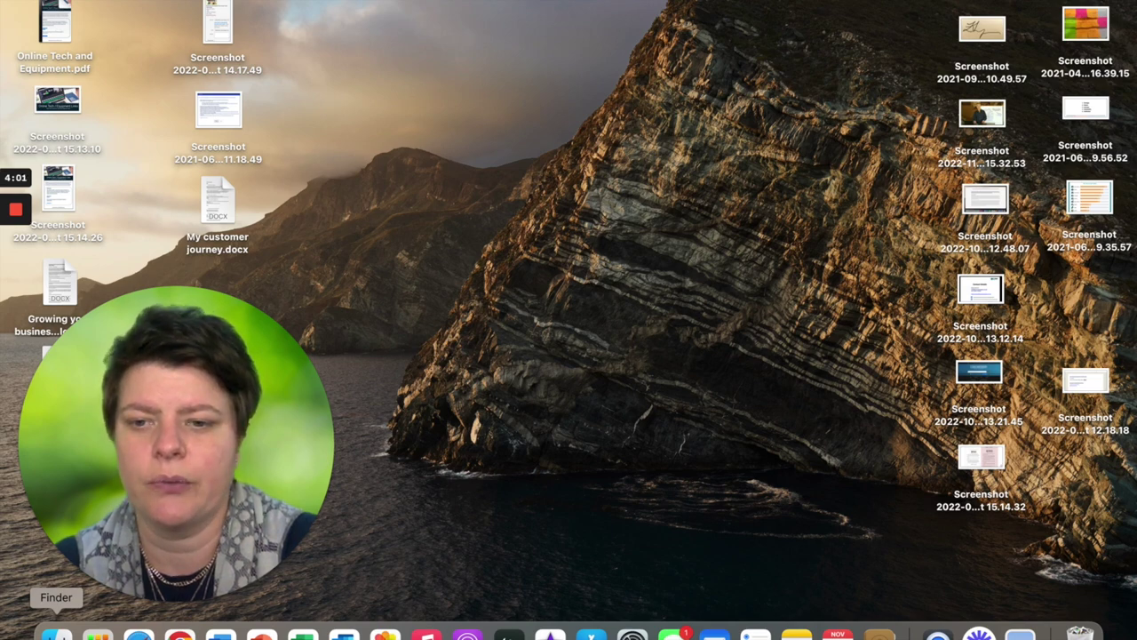
# Open Finder and browse Recents, Applications and the Desktop files, then go to the home folder
pyautogui.click(56, 632)
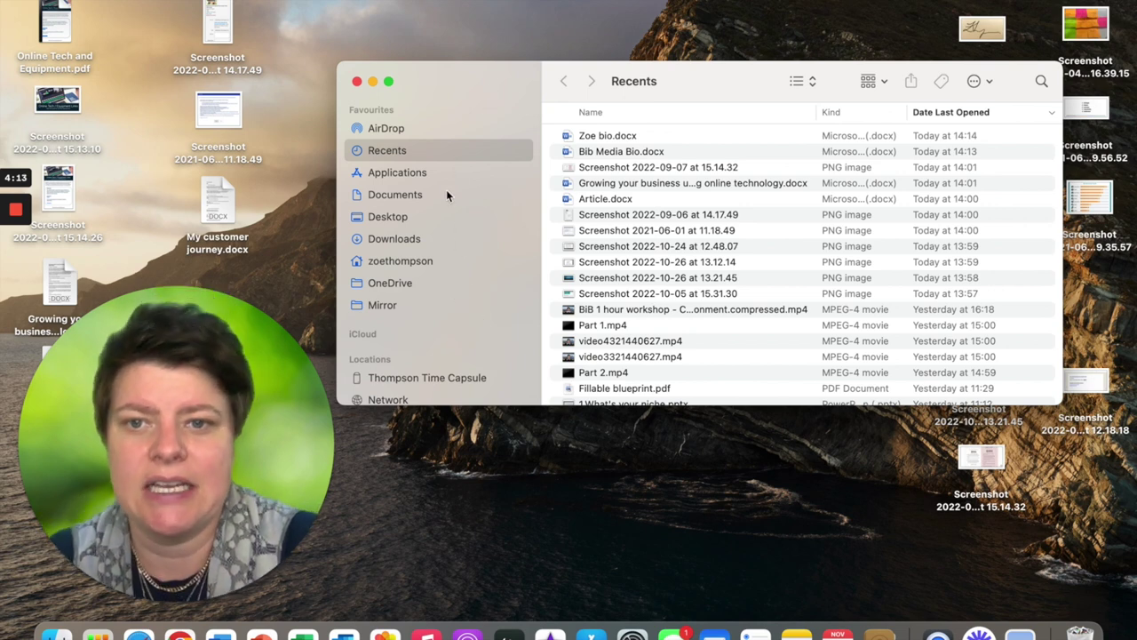
pyautogui.click(400, 171)
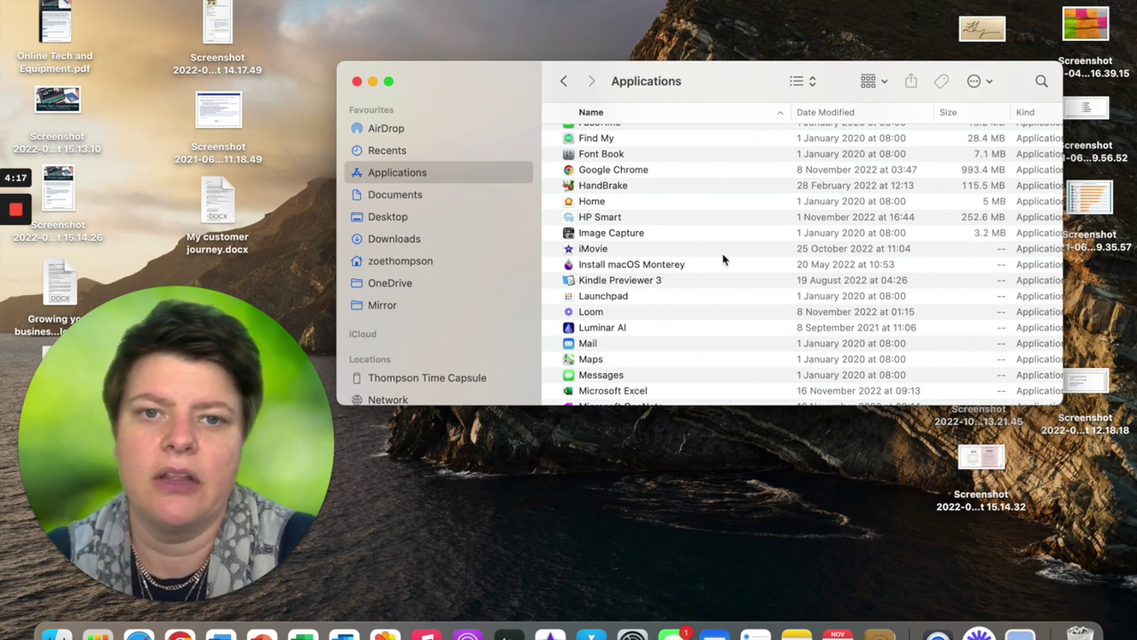
pyautogui.click(394, 218)
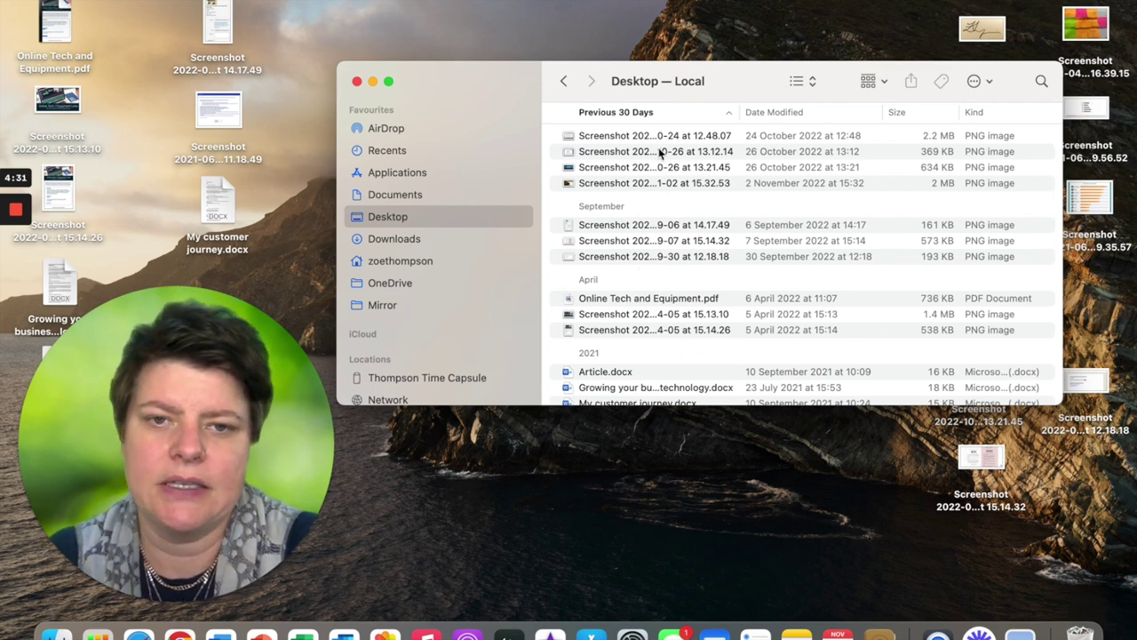
pyautogui.scroll(-3, 660, 387)
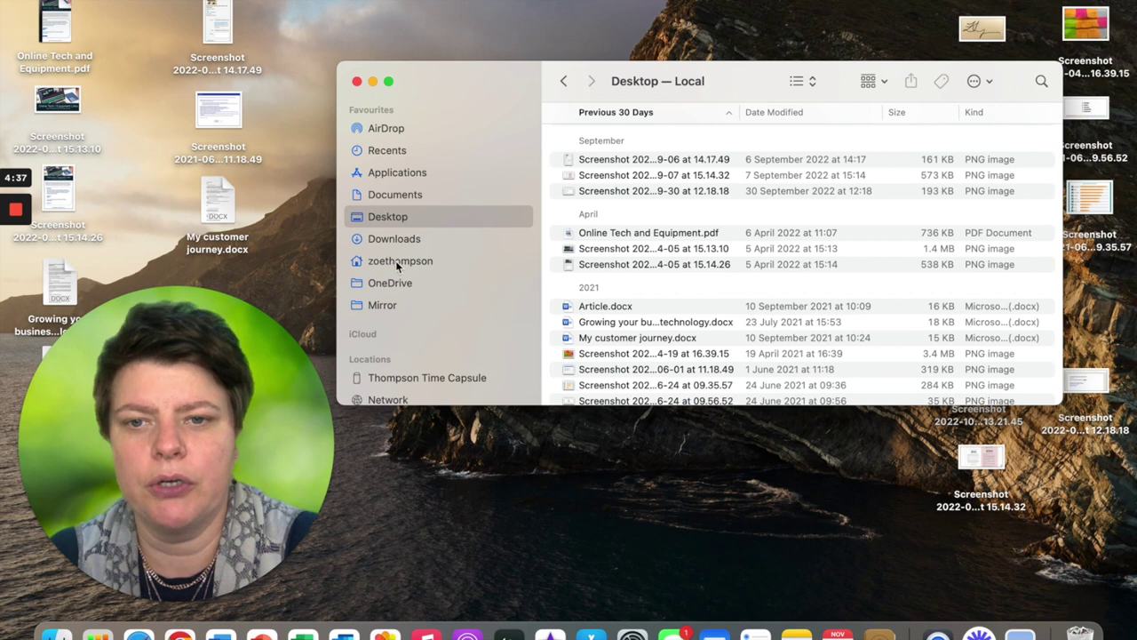
pyautogui.click(397, 263)
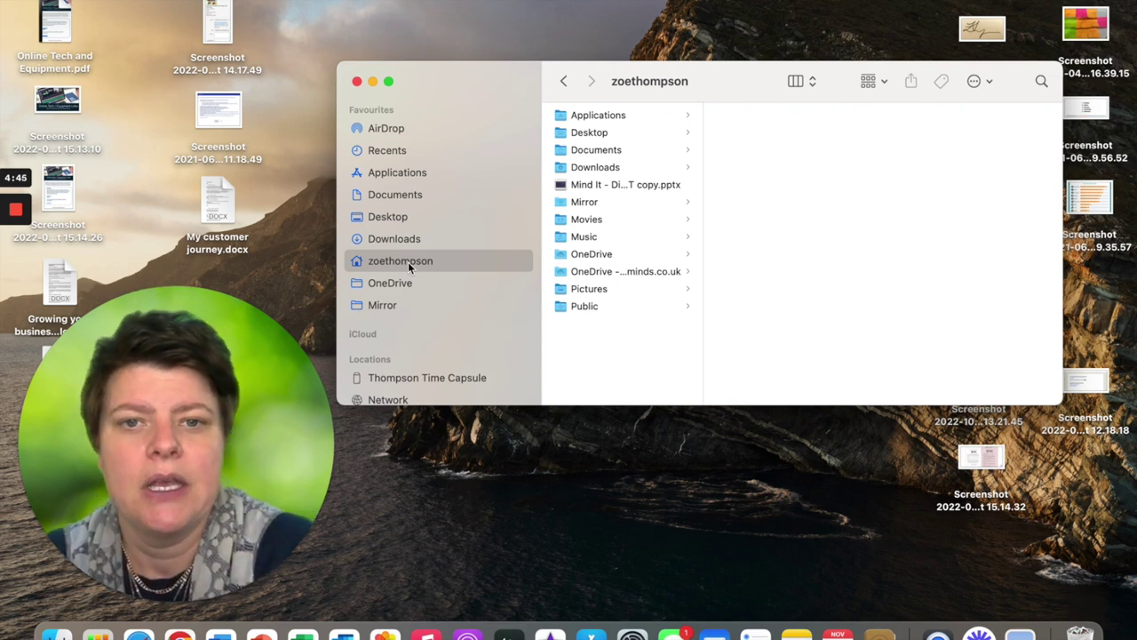
# Look through Documents, Movies, Music and Pictures in column view, returning to the Documents contents
pyautogui.click(587, 151)
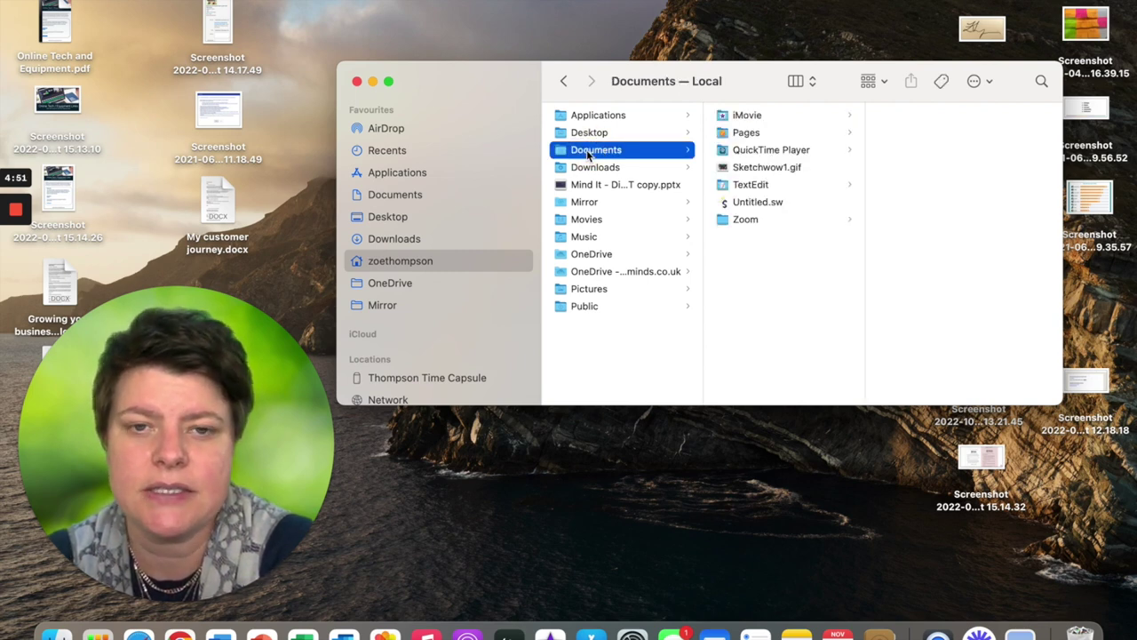
pyautogui.click(598, 220)
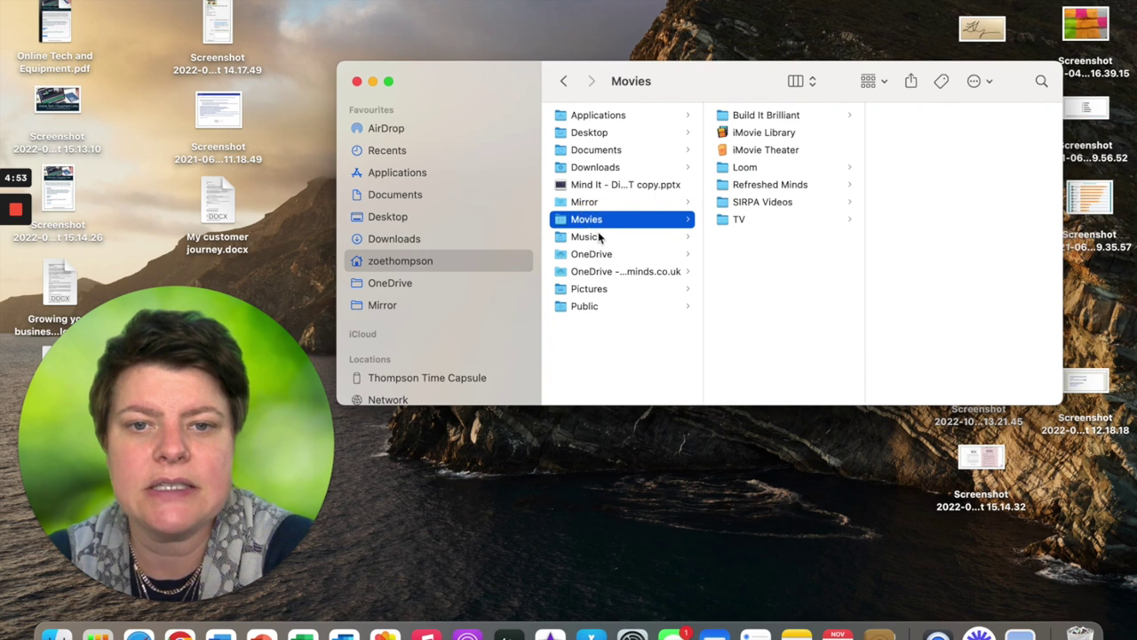
pyautogui.click(599, 237)
pyautogui.click(607, 288)
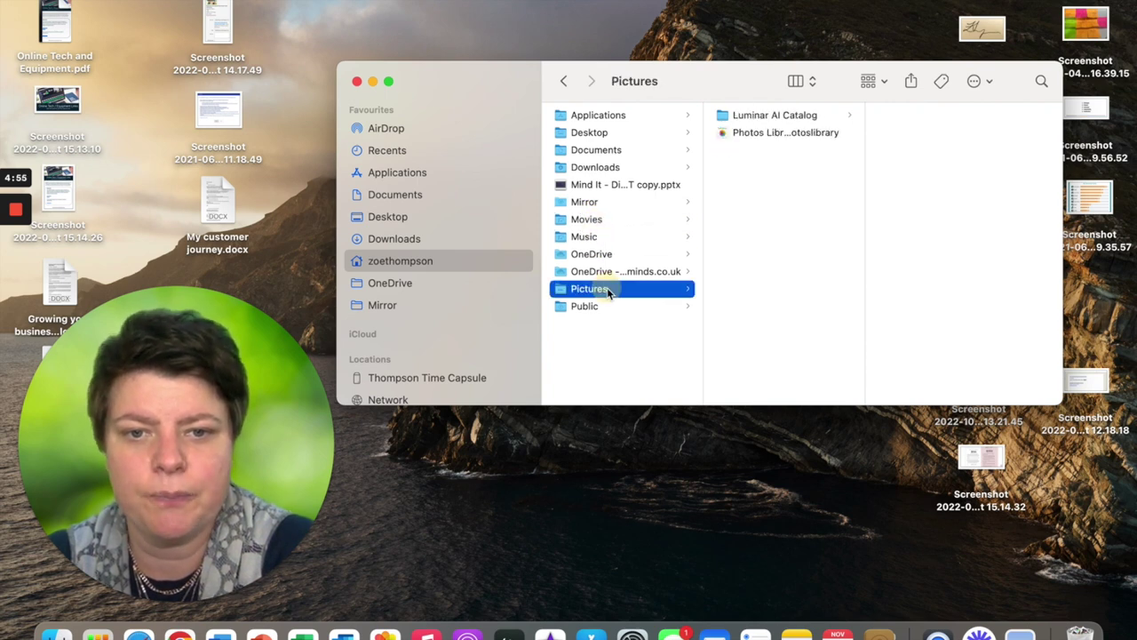
pyautogui.click(613, 151)
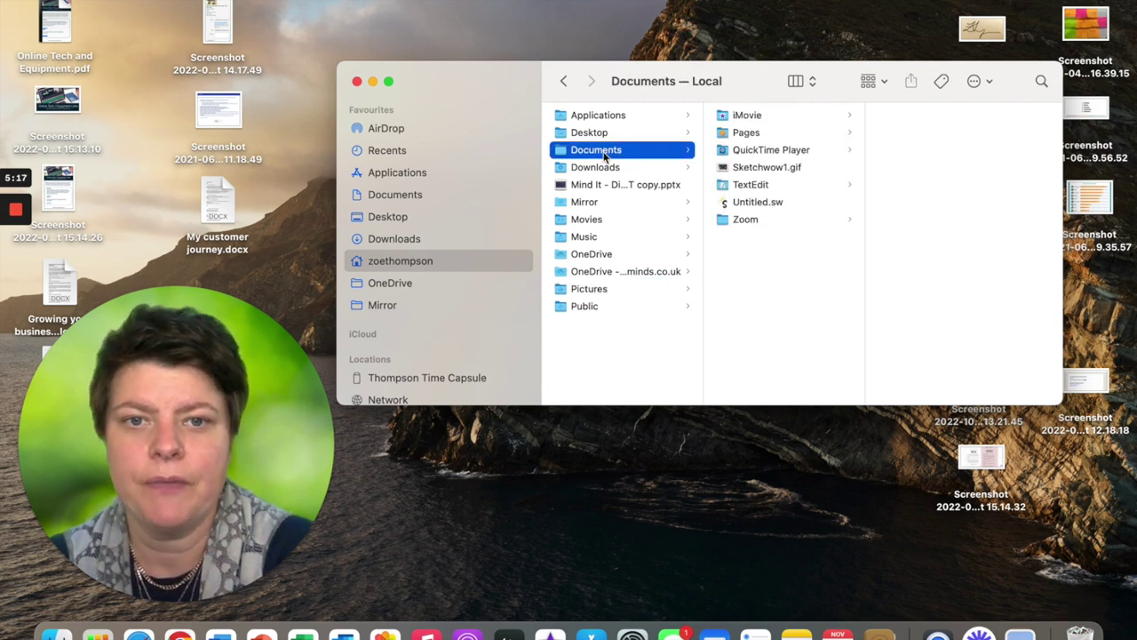
pyautogui.rightClick(604, 157)
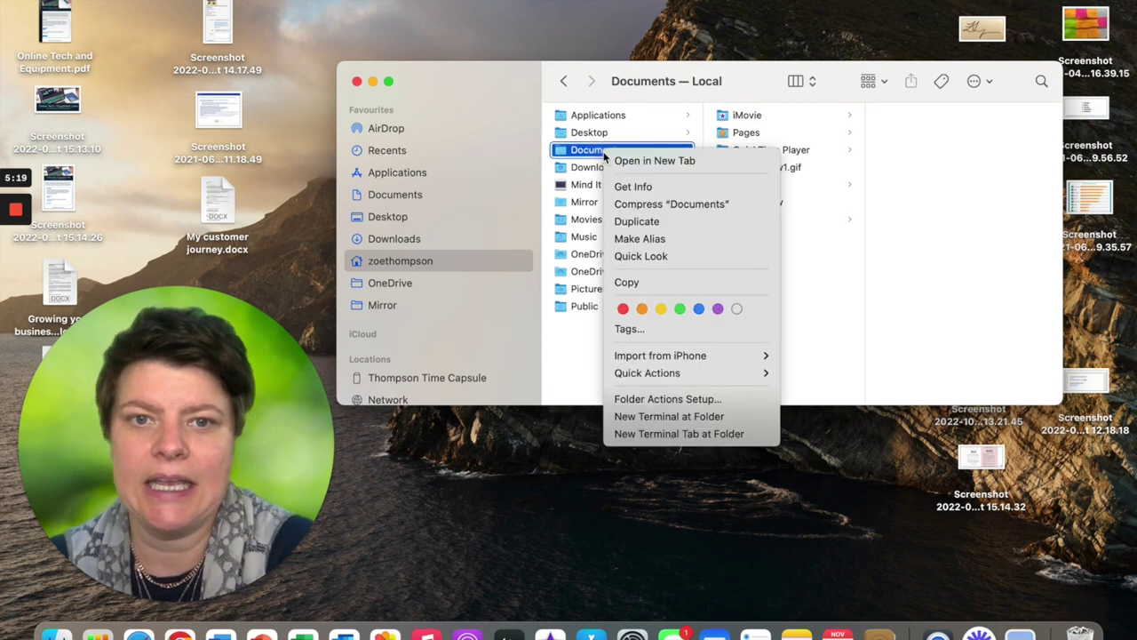
# Make a 'Documents alias' of the Documents folder and drag it onto the desktop near the top
pyautogui.click(671, 238)
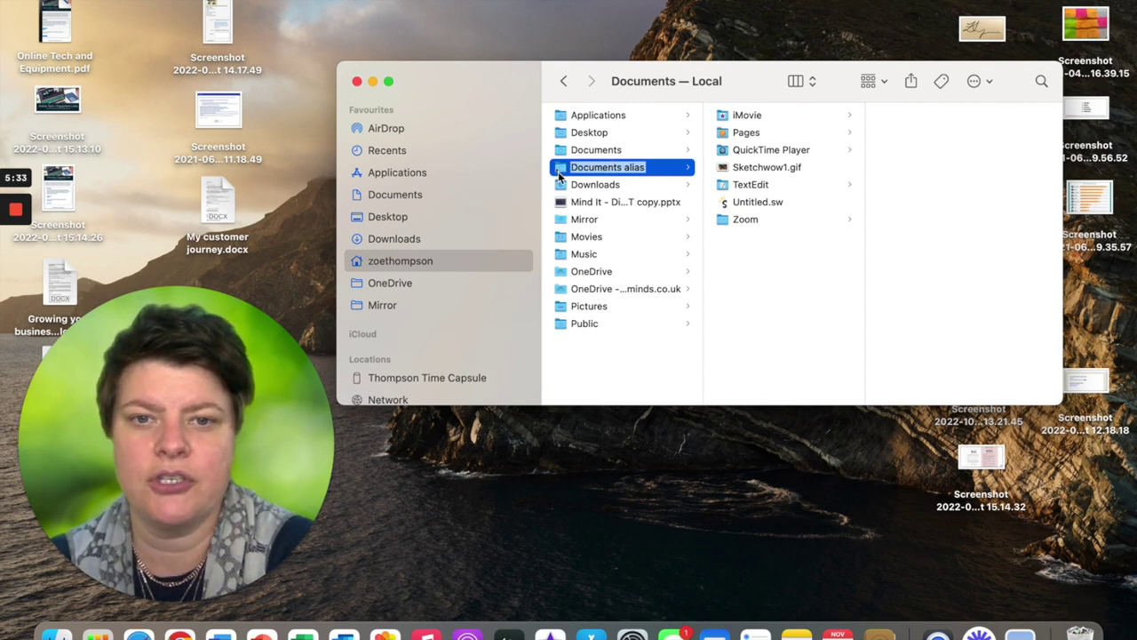
pyautogui.click(573, 166)
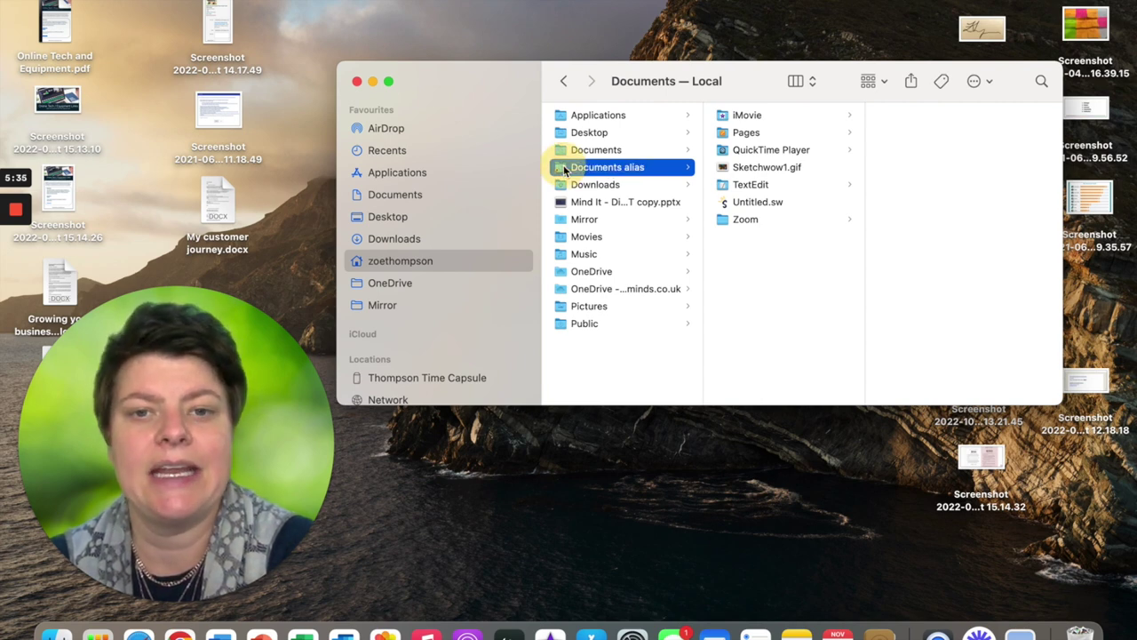
pyautogui.moveTo(587, 175); pyautogui.dragTo(334, 36)
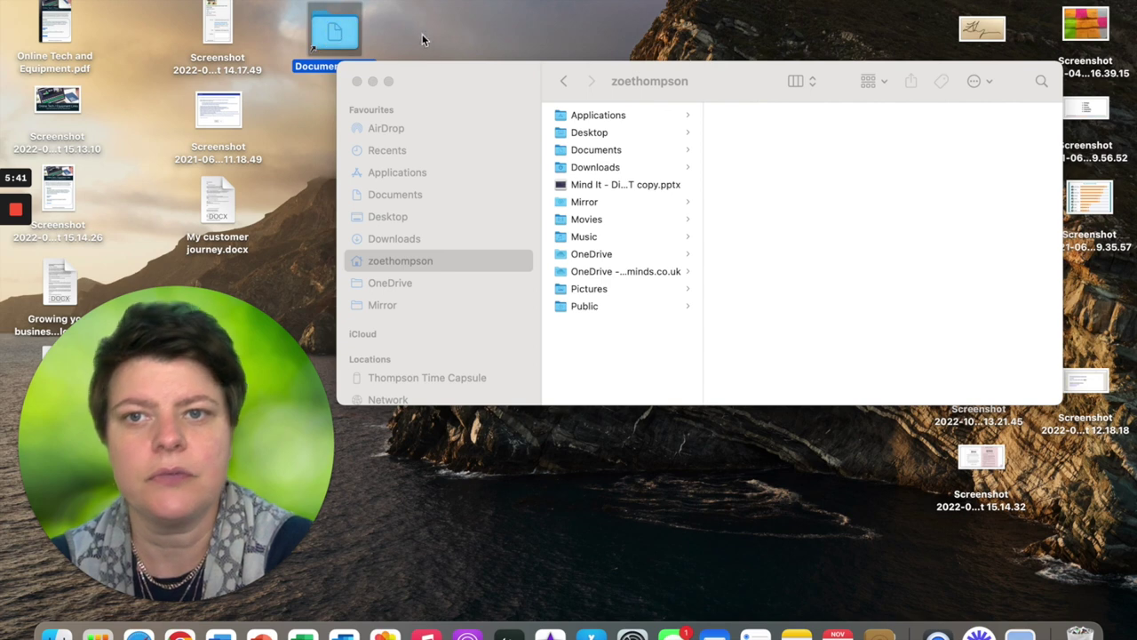
pyautogui.click(453, 85)
# Move the Finder window aside and rename the desktop Documents alias to 'Documents Shortcut'
pyautogui.moveTo(375, 74); pyautogui.dragTo(417, 112)
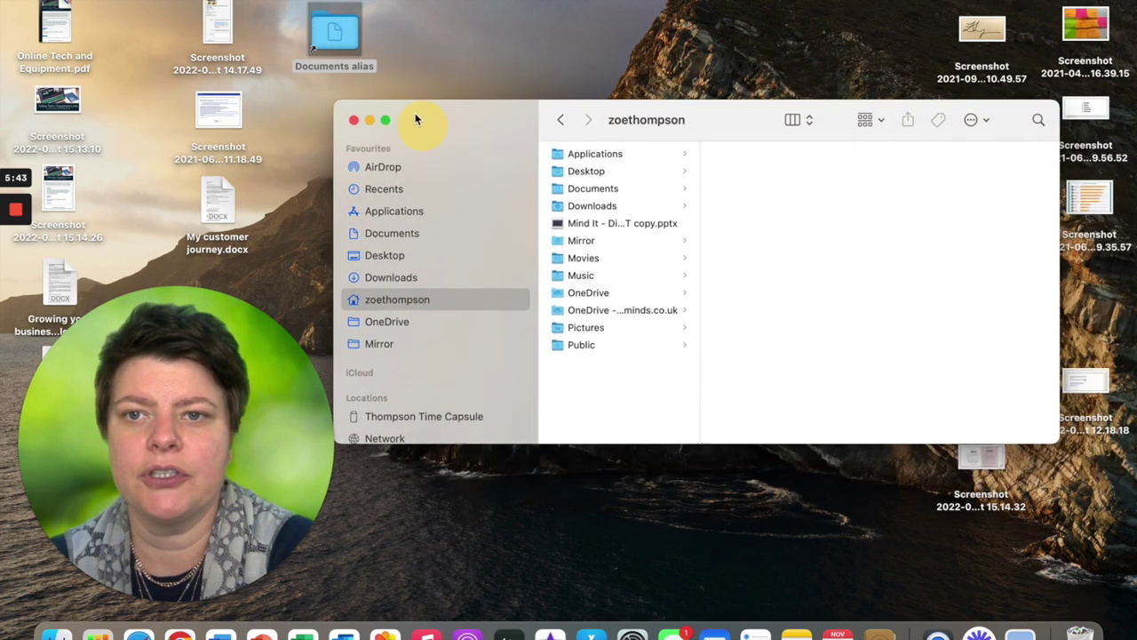
pyautogui.click(342, 69)
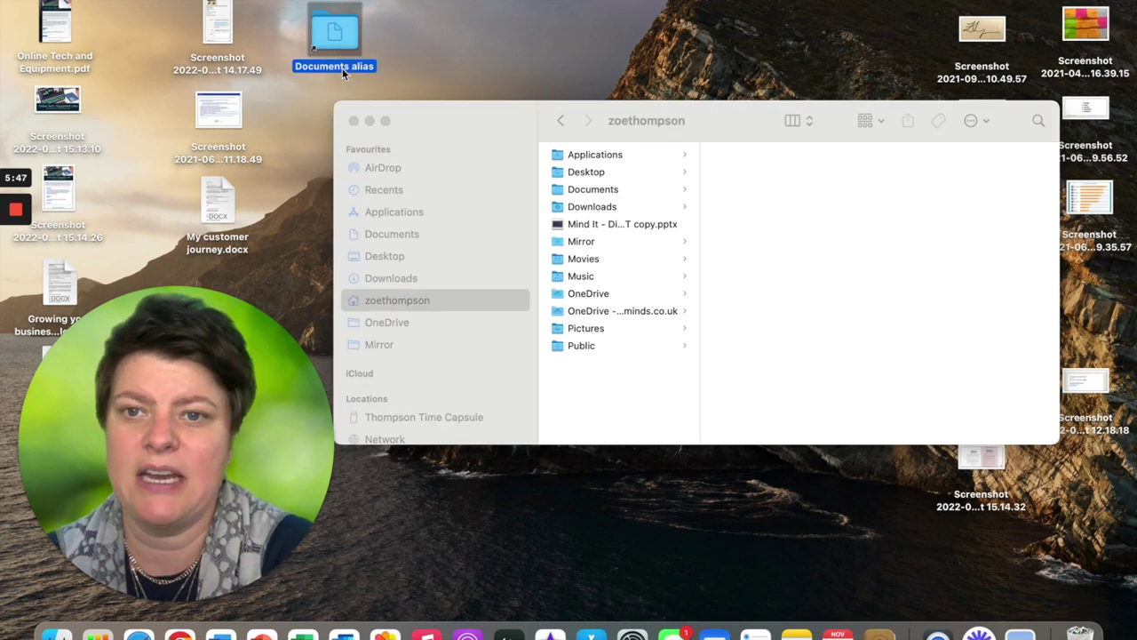
pyautogui.rightClick(342, 67)
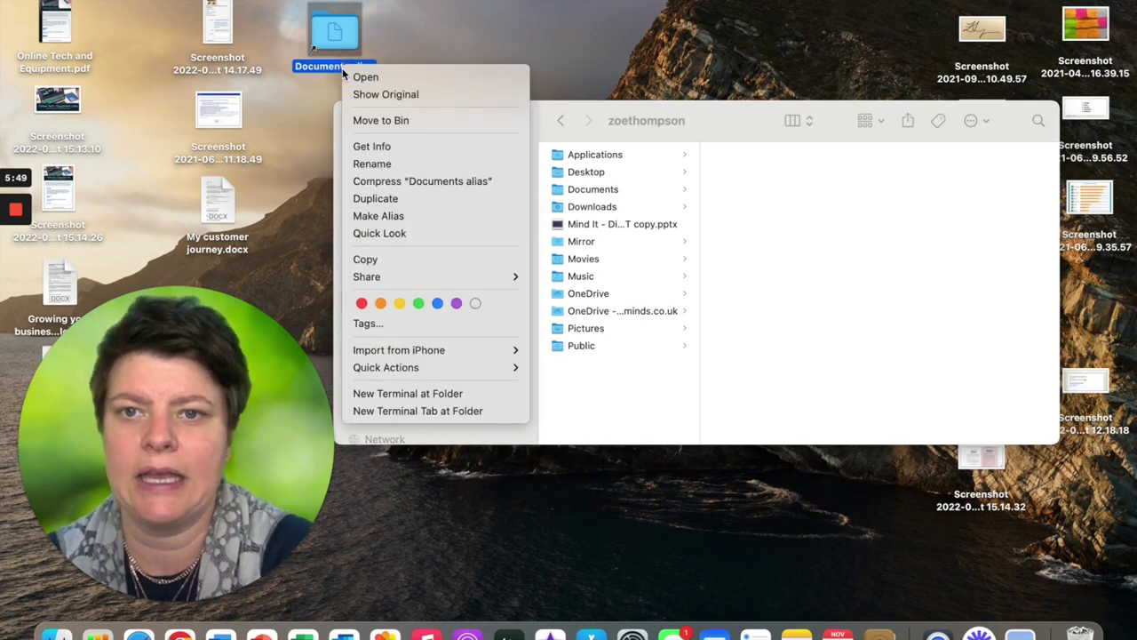
pyautogui.click(380, 166)
pyautogui.write('Doc')
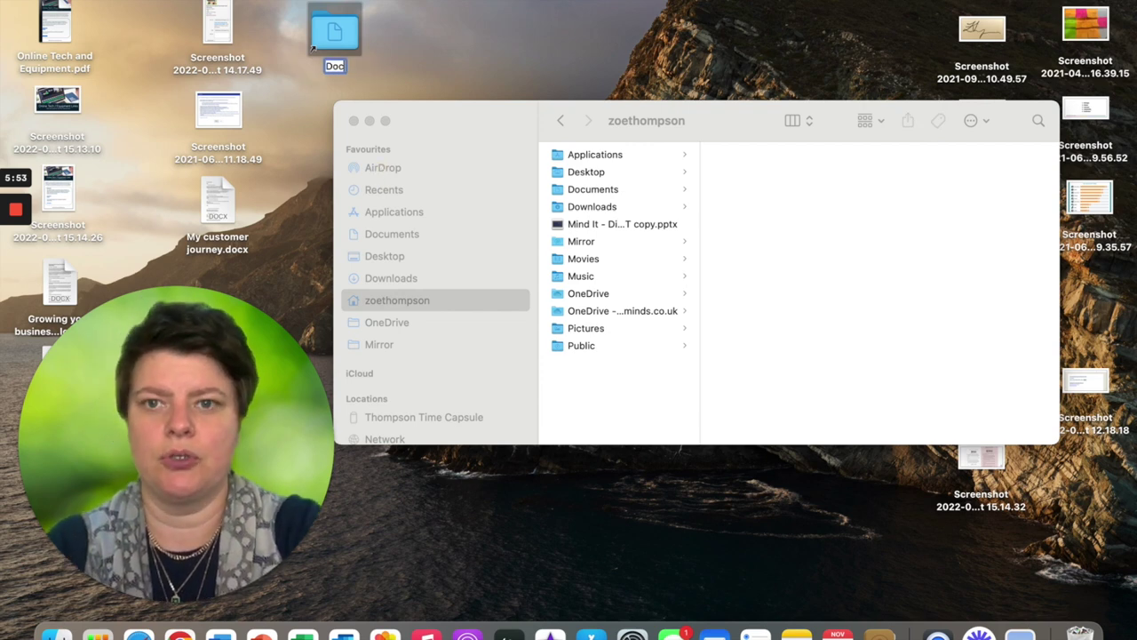
pyautogui.write('uments Shor')
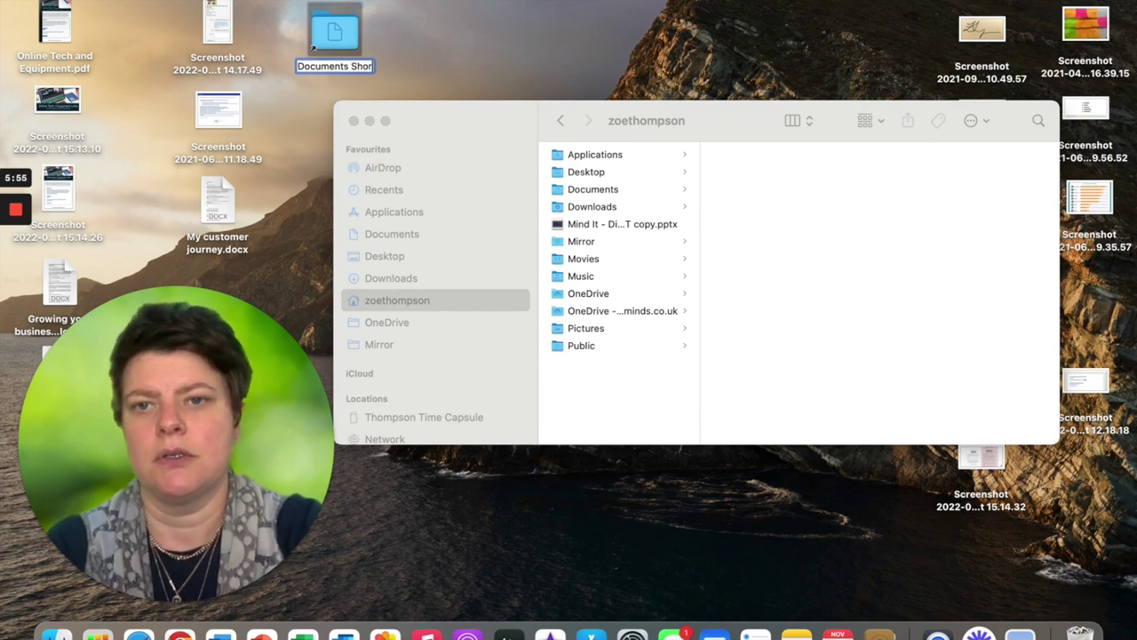
pyautogui.write('tcut')
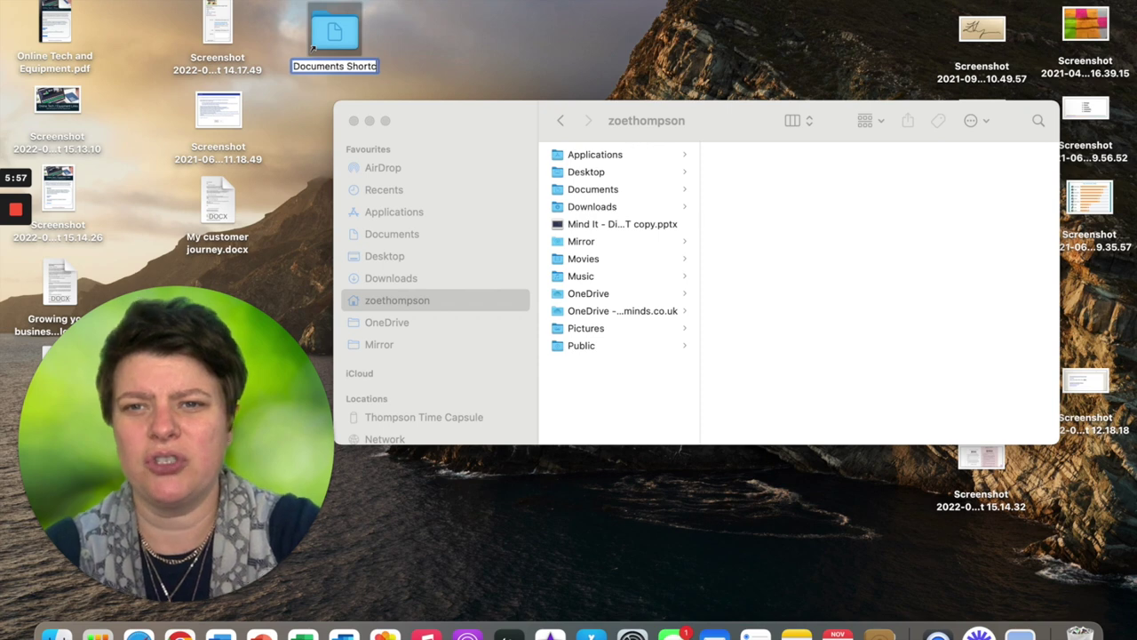
pyautogui.click(450, 35)
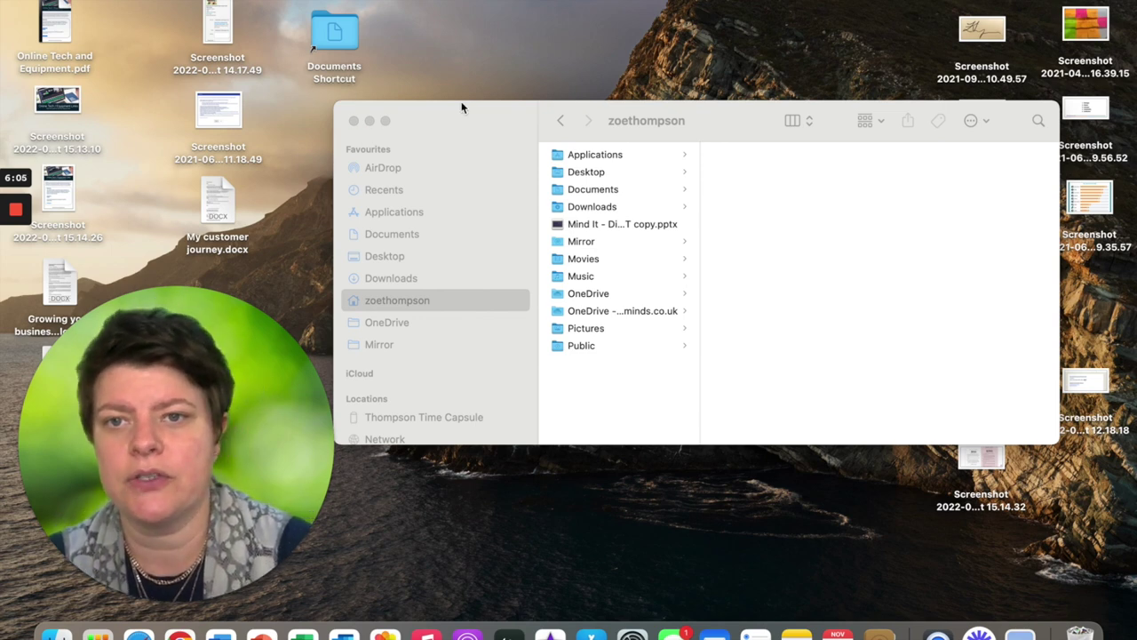
# Close Finder, open Documents Shortcut to confirm it shows Documents, then close that window
pyautogui.click(353, 121)
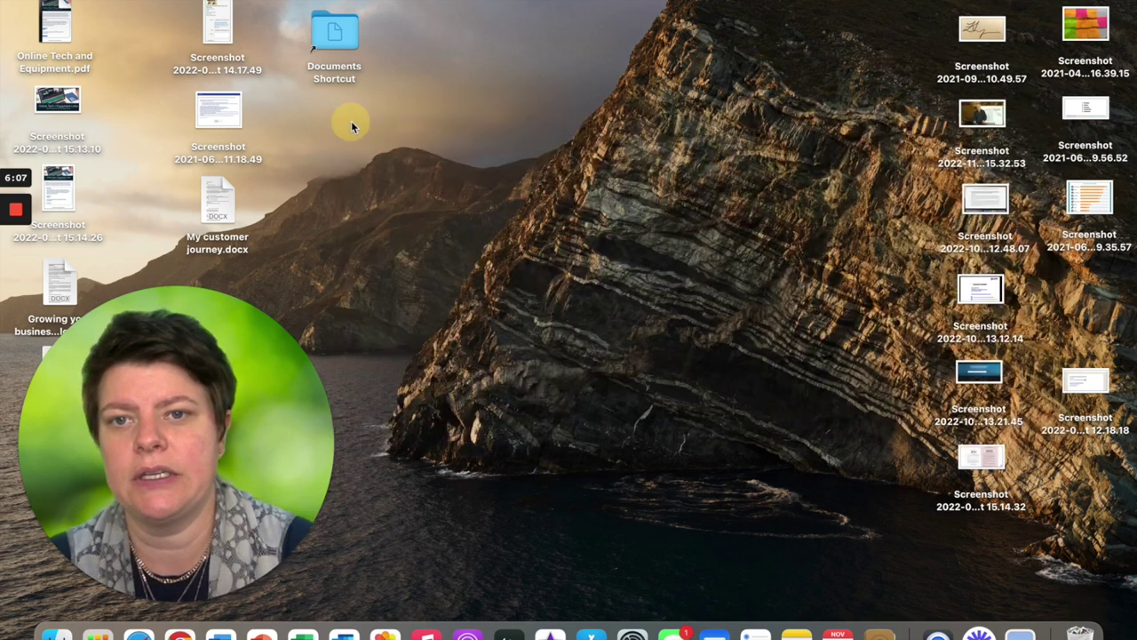
pyautogui.doubleClick(333, 36)
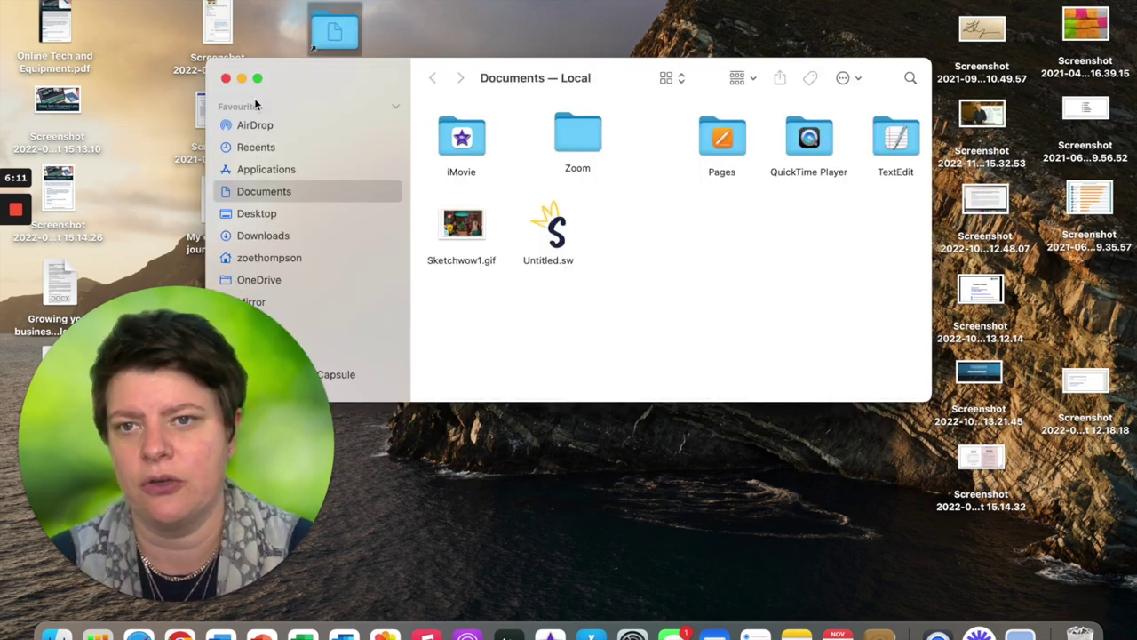
pyautogui.hotkey('ctrl', 'Up')
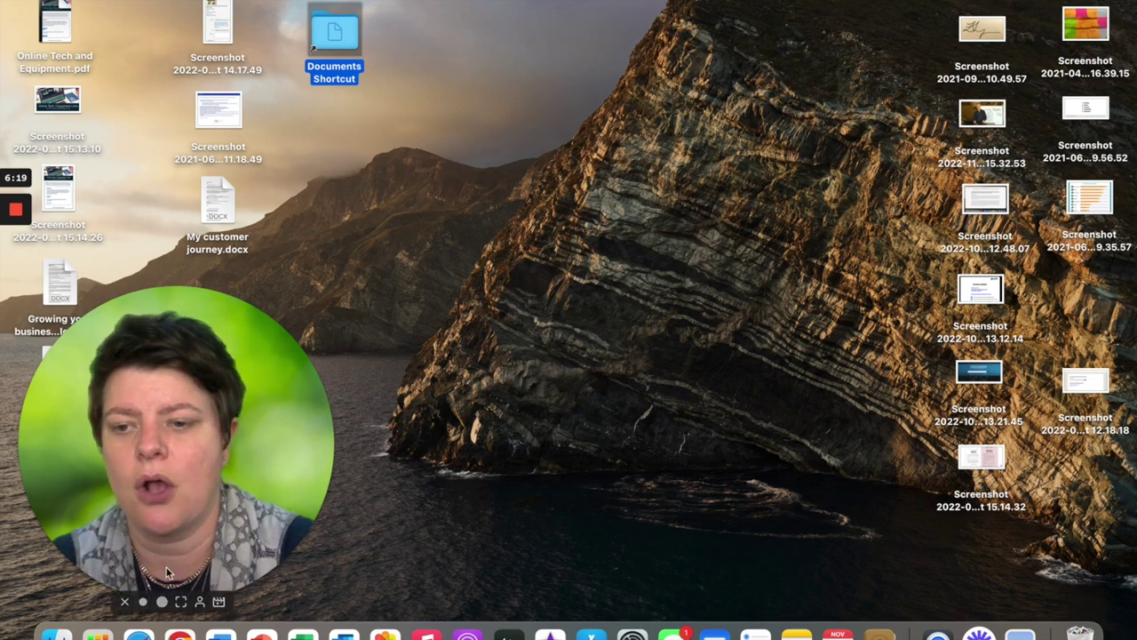
pyautogui.click(56, 633)
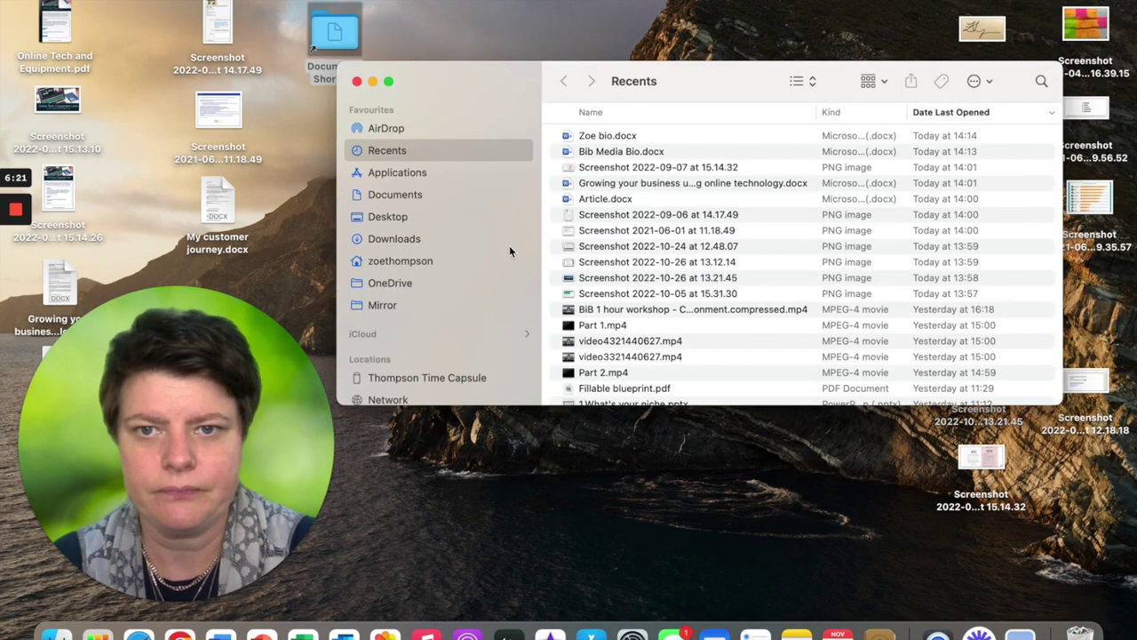
# Show the home folder in column view and select Applications
pyautogui.click(415, 261)
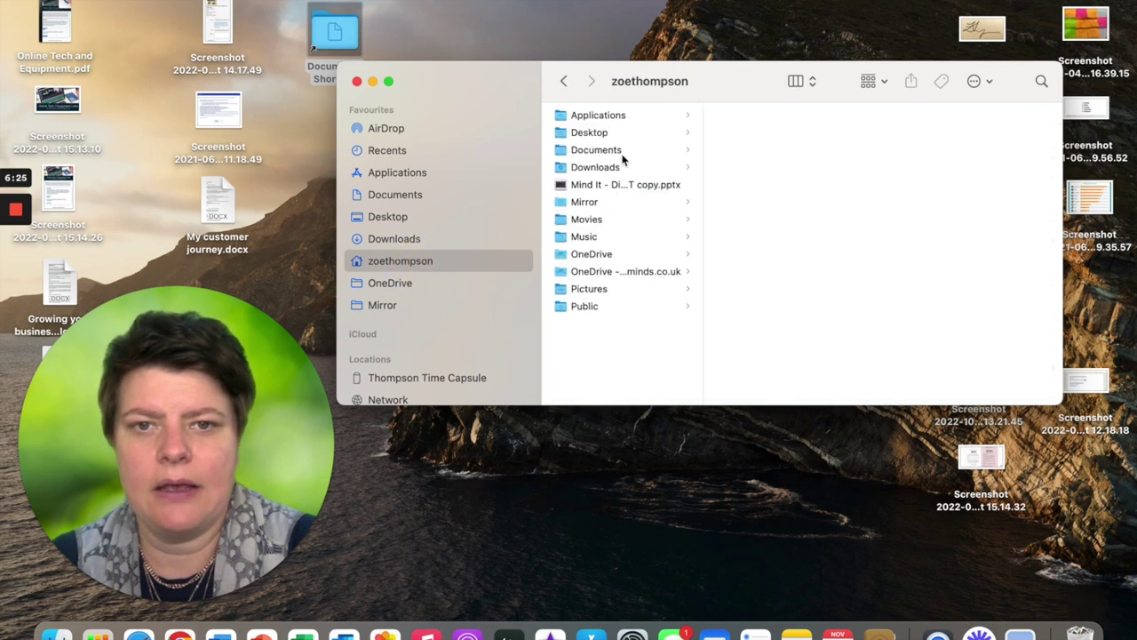
pyautogui.click(594, 114)
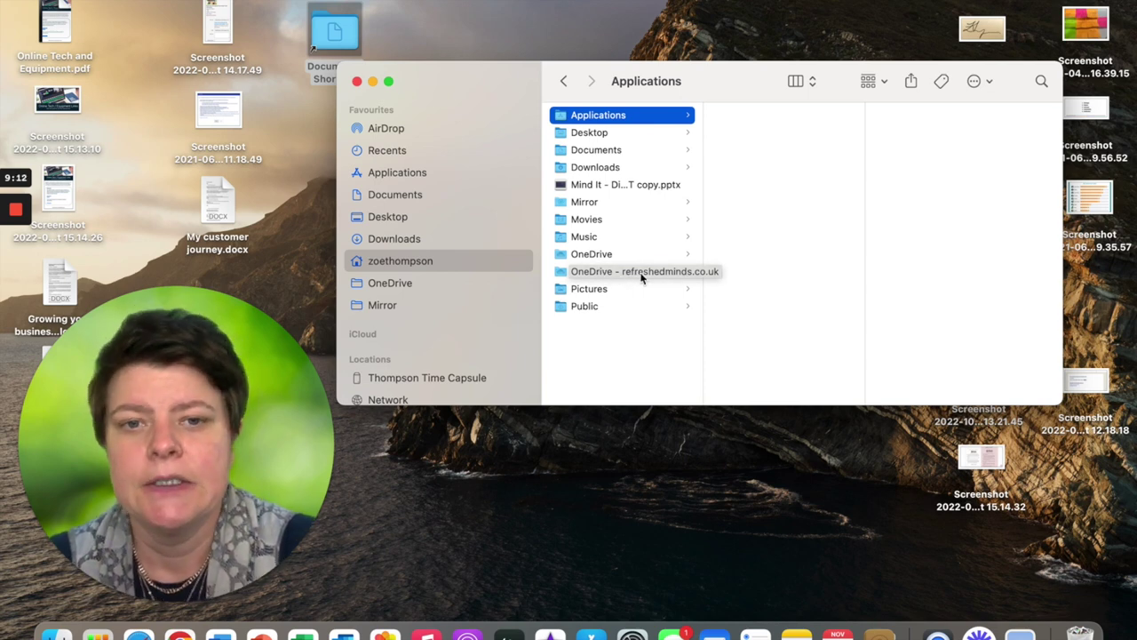
# Open the business OneDrive folder, cancel an accidental rename, then switch to the Desktop folder
pyautogui.click(600, 271)
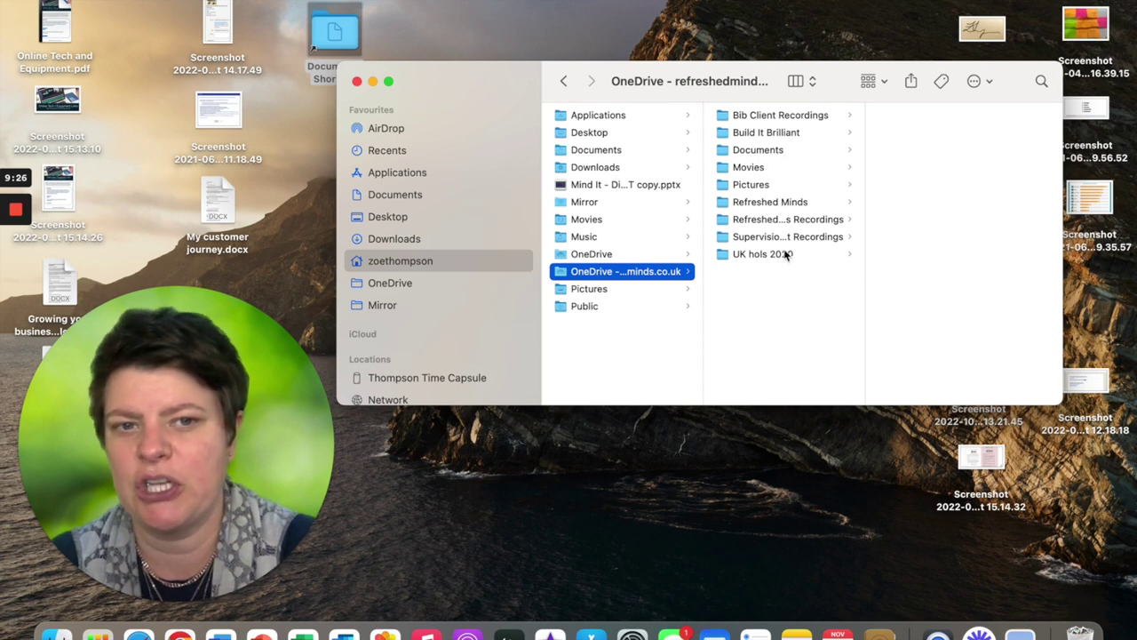
pyautogui.click(675, 274)
pyautogui.press('Escape')
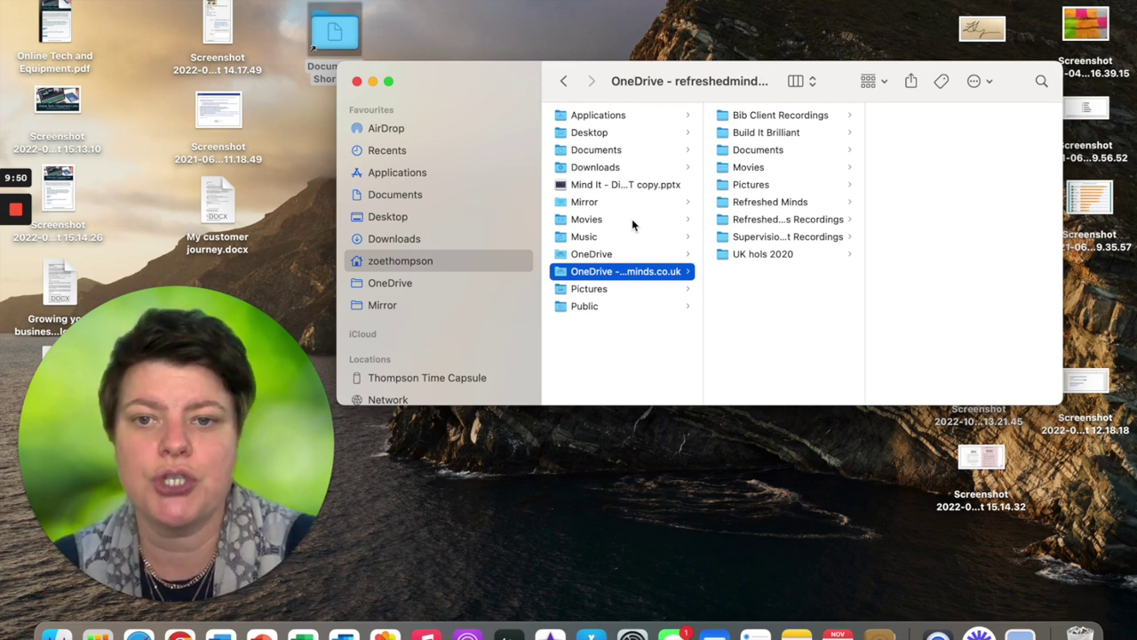
pyautogui.click(393, 217)
# Scroll through the Desktop files, including Documents Shortcut, then return to the home folder
pyautogui.scroll(-5, 626, 288)
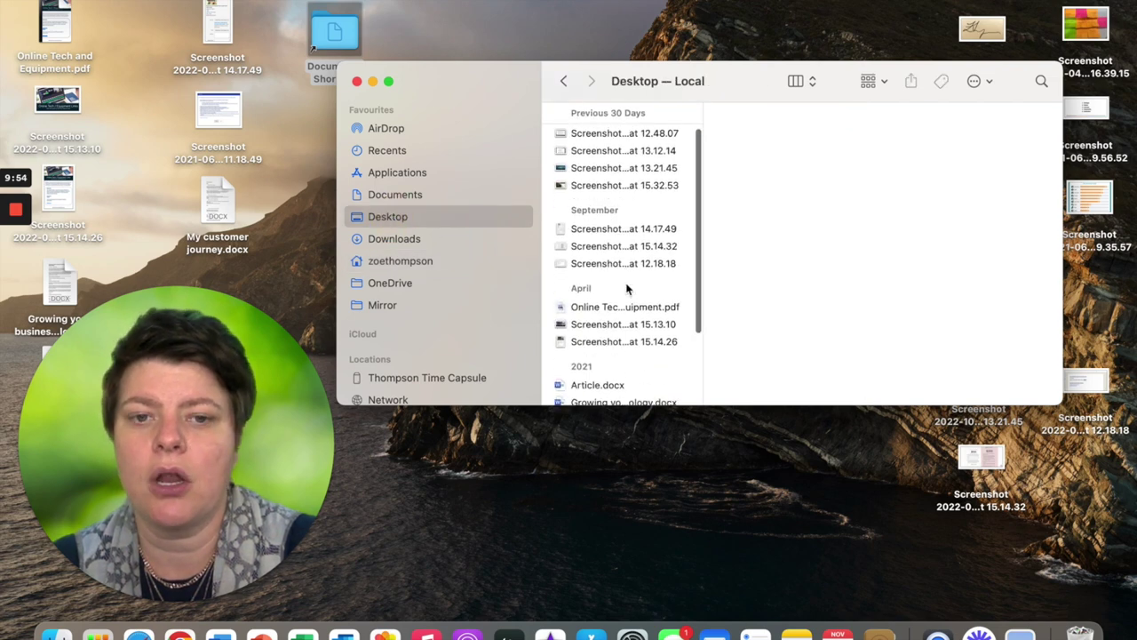
pyautogui.scroll(5, 626, 289)
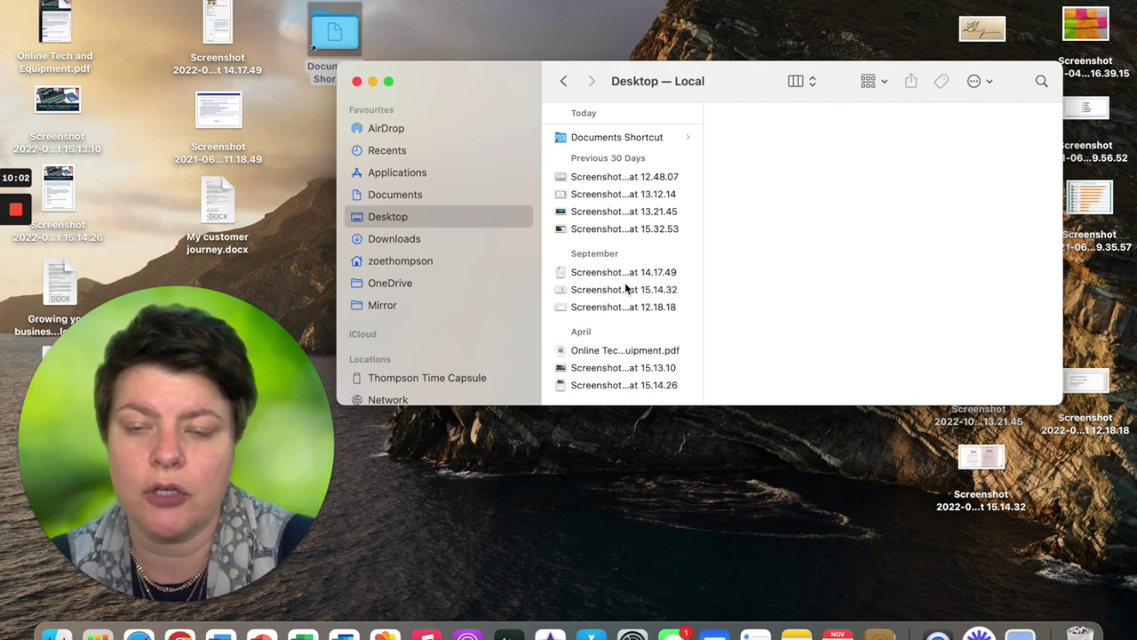
pyautogui.click(409, 261)
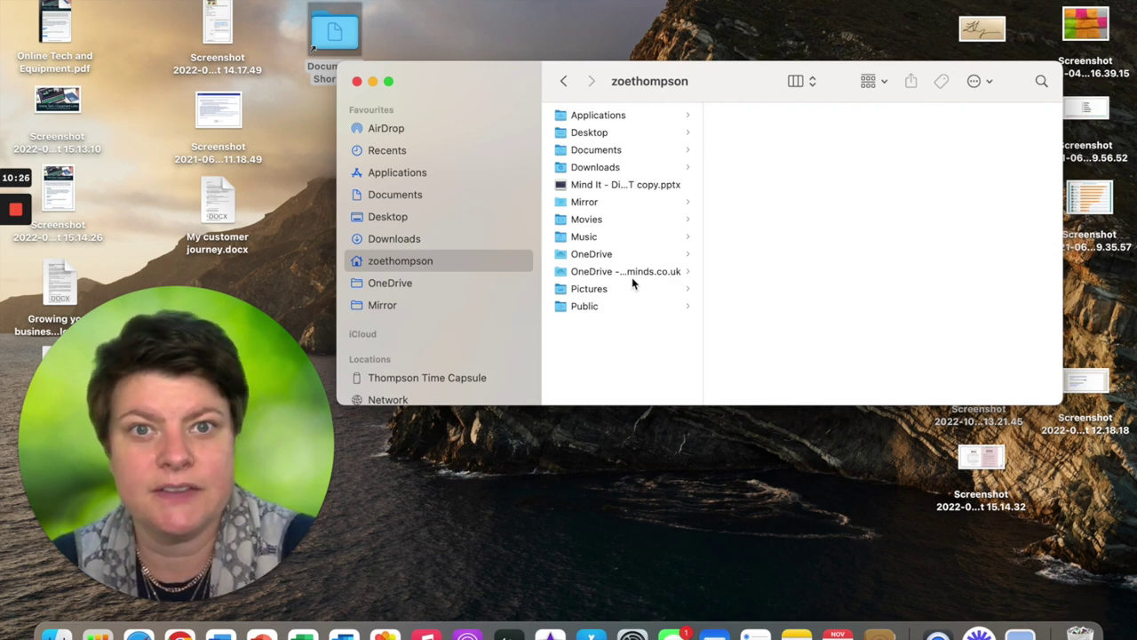
# Open Downloads and scroll past the New Zenler course image to older files
pyautogui.click(372, 242)
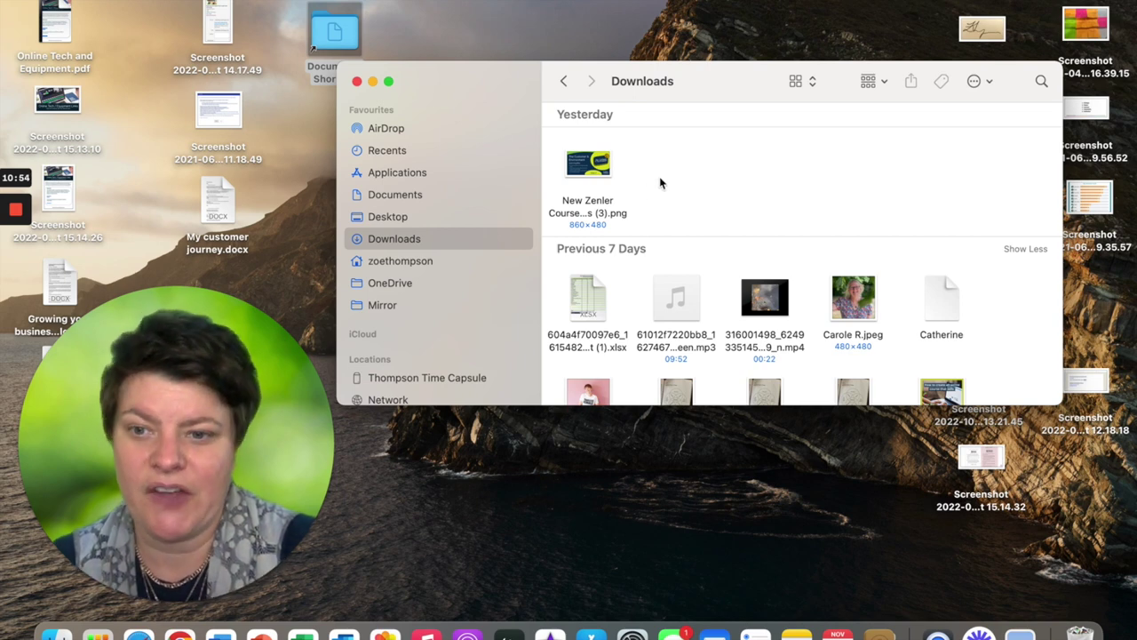
pyautogui.scroll(-1, 660, 183)
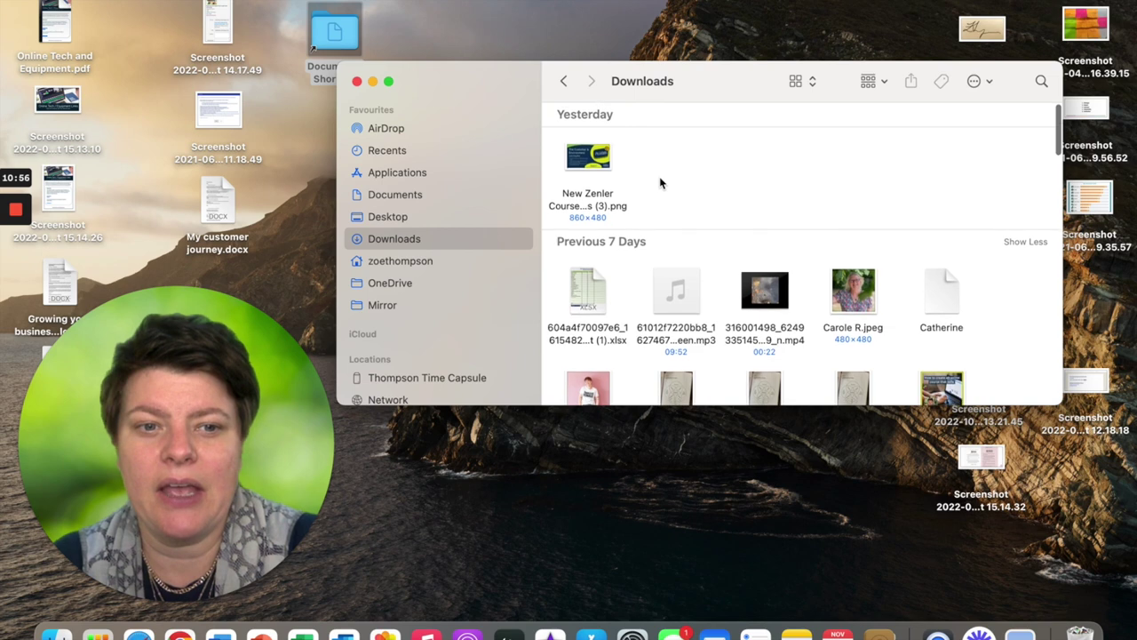
pyautogui.scroll(1, 660, 183)
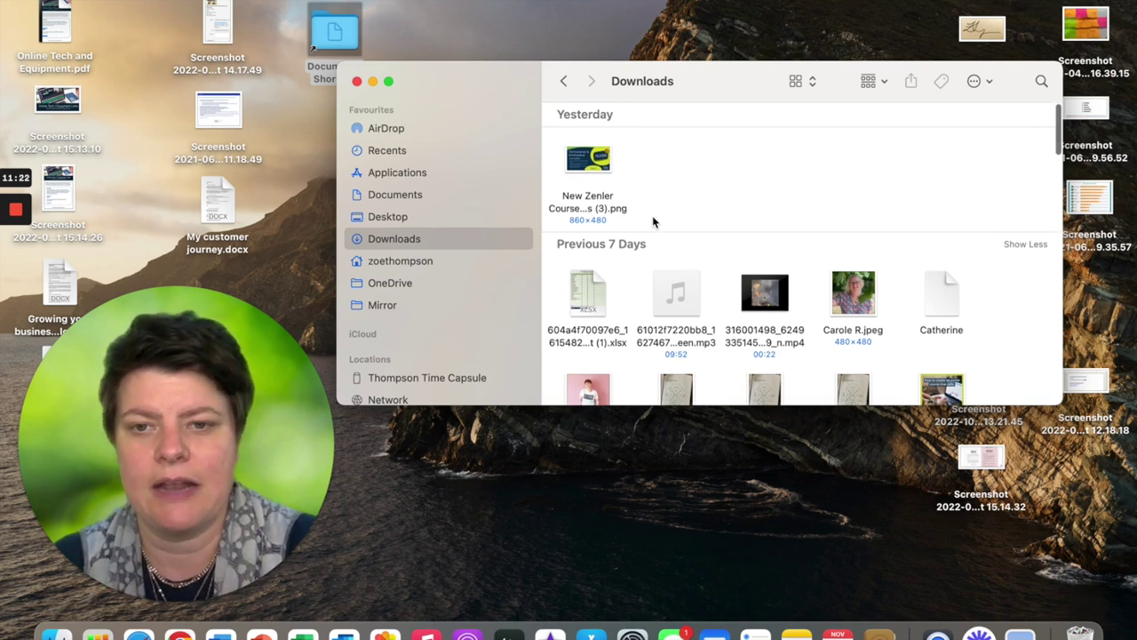
pyautogui.scroll(-1, 653, 222)
pyautogui.scroll(-1, 653, 222)
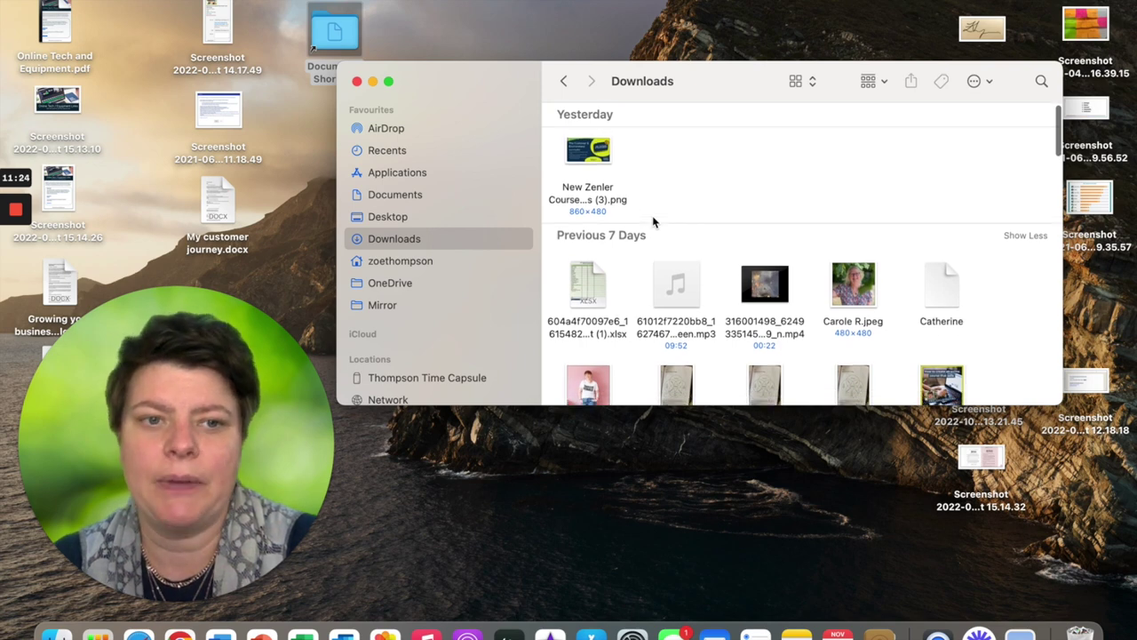
pyautogui.scroll(-5, 653, 222)
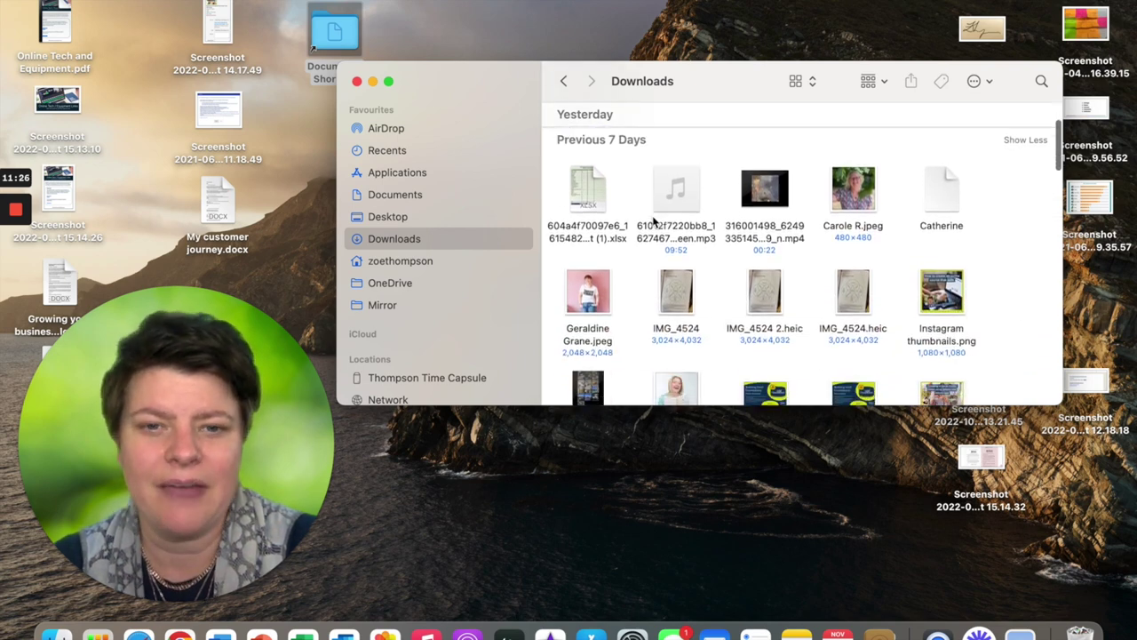
pyautogui.scroll(-10, 653, 222)
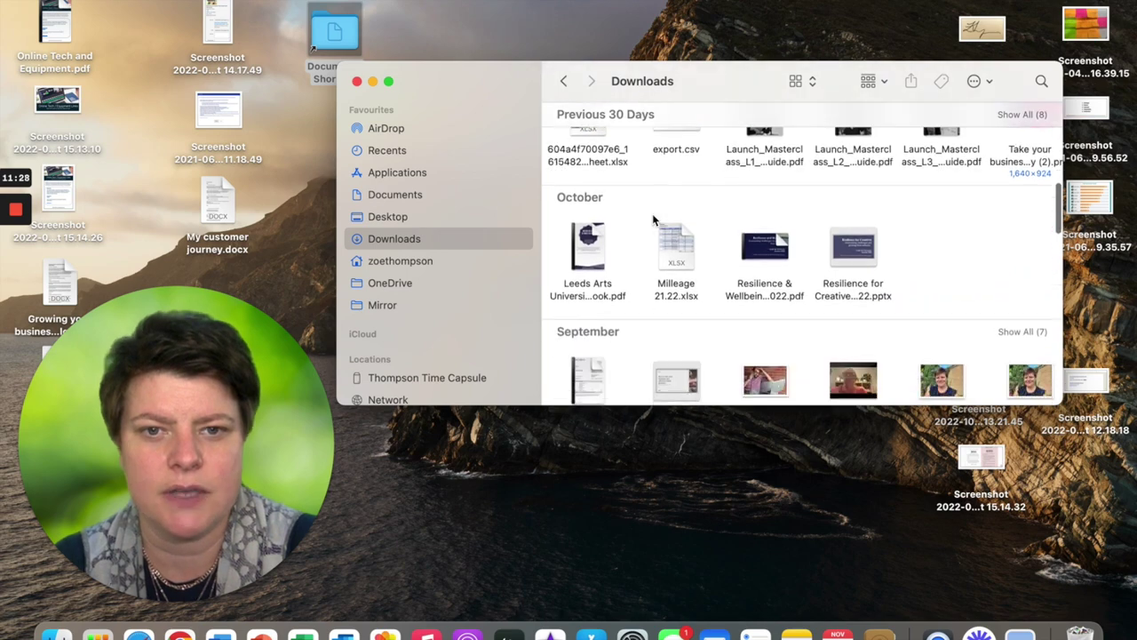
pyautogui.scroll(15, 652, 220)
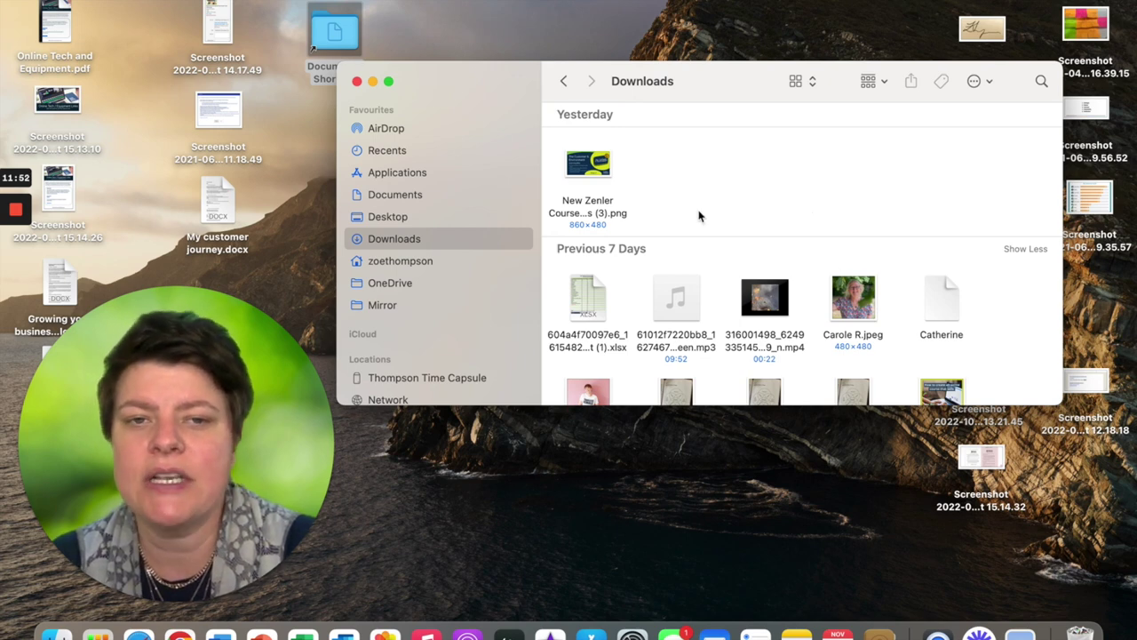
pyautogui.click(417, 263)
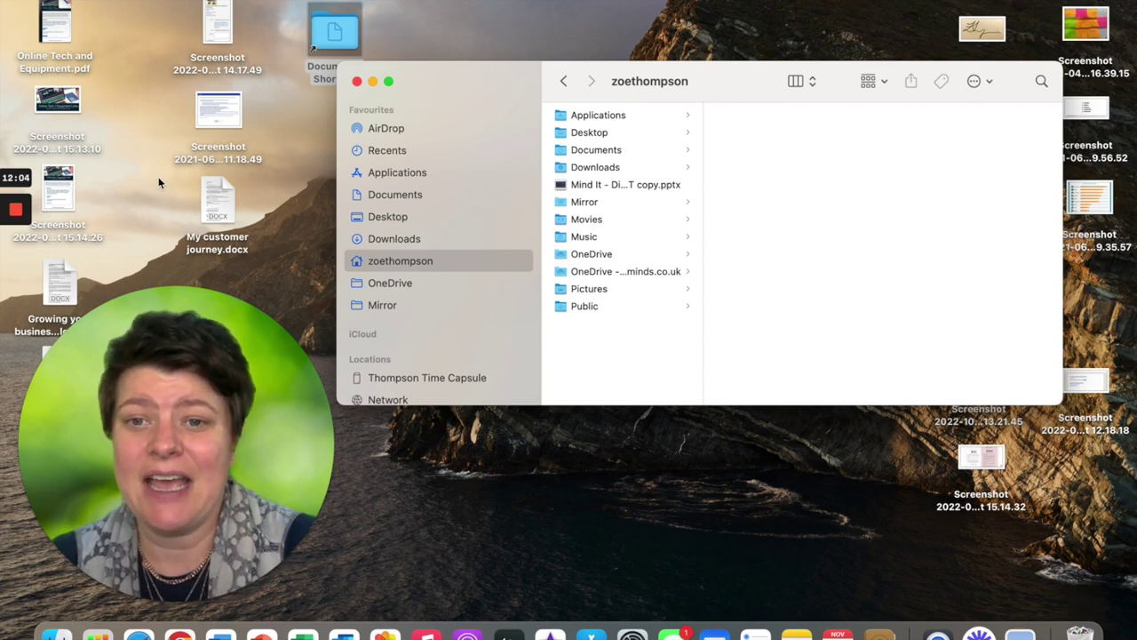
# Return to the home folder from the Finder sidebar
pyautogui.moveTo(15, 216)
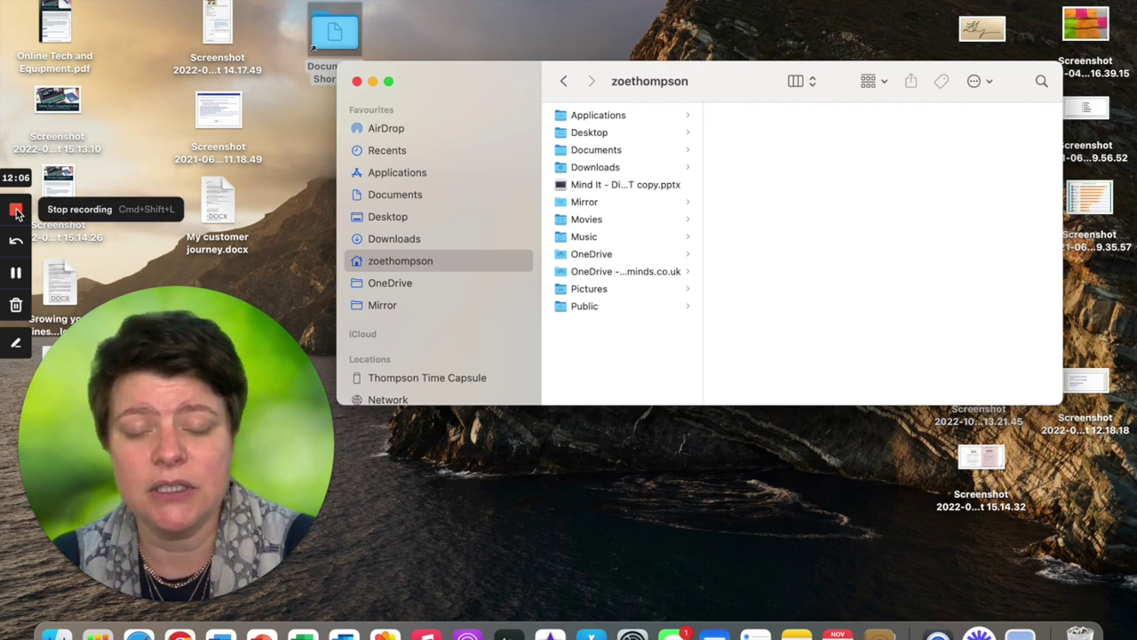